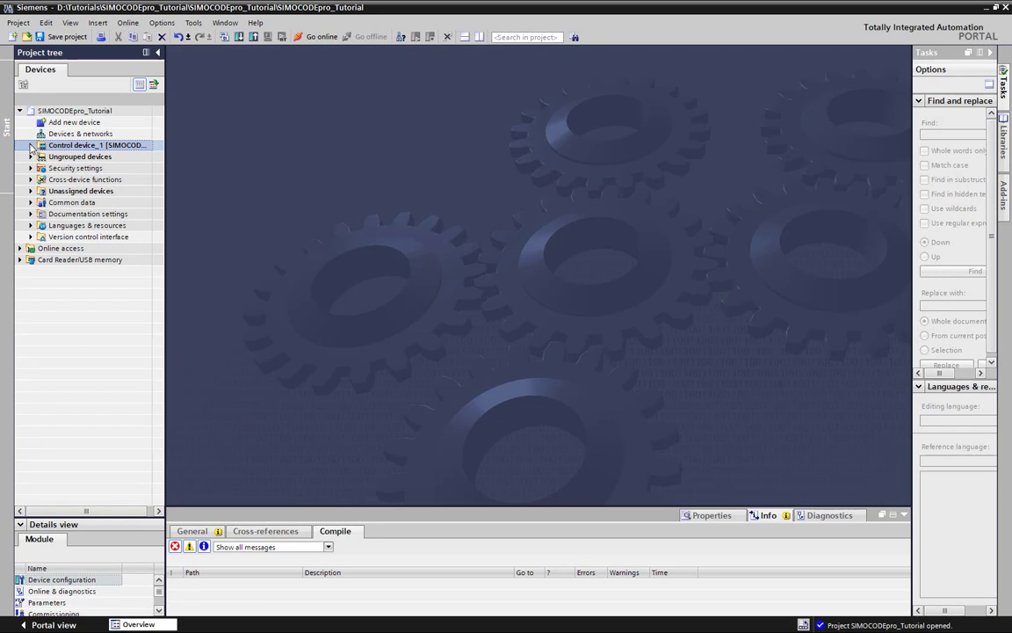
- Open Control device_1's Parameters and show Motor control › Control function settings
left_click(30, 145)
double_click(68, 180)
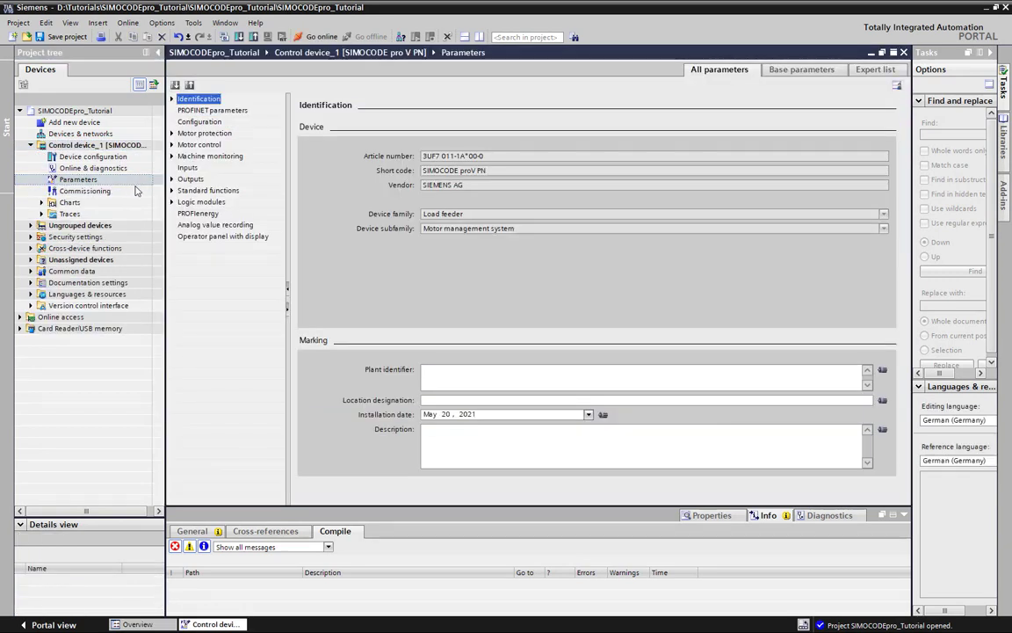
left_click(172, 144)
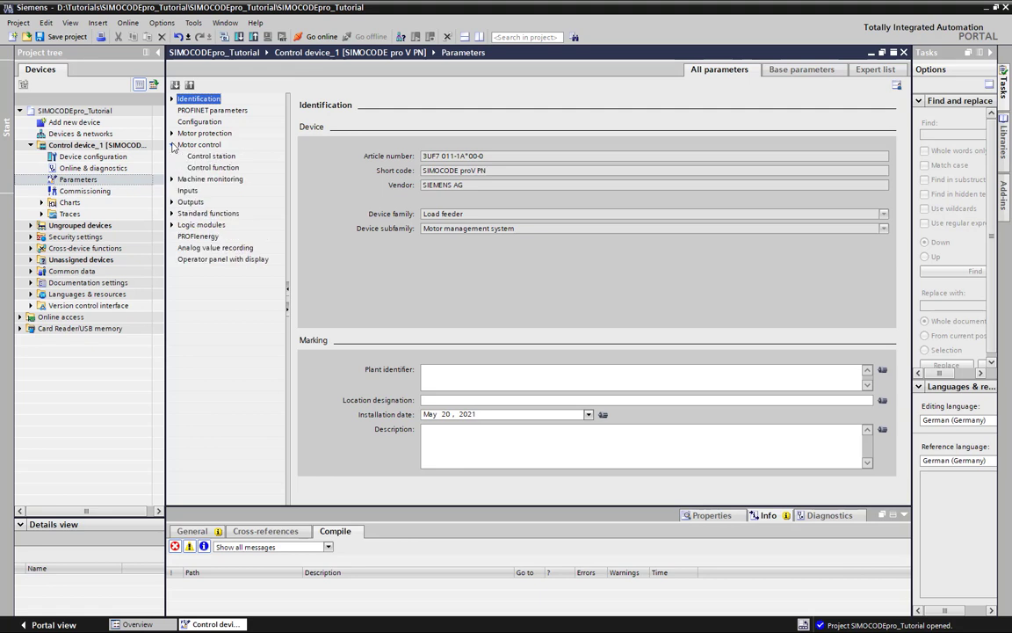
left_click(212, 168)
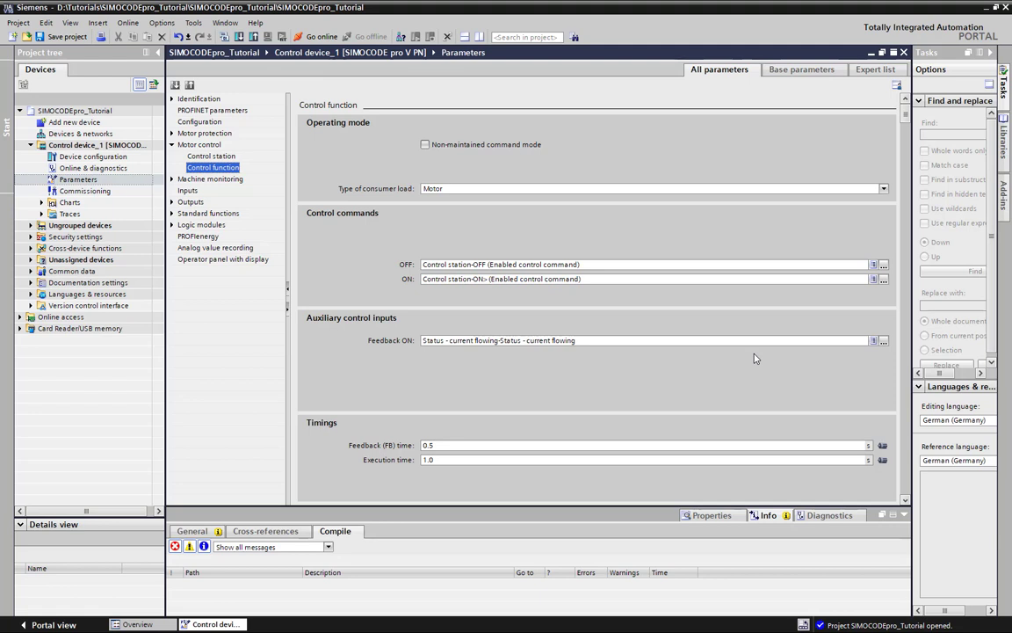
- Under Standard functions, interconnect the Test Position Feedback (TPF) input with BU - input 4
left_click(172, 214)
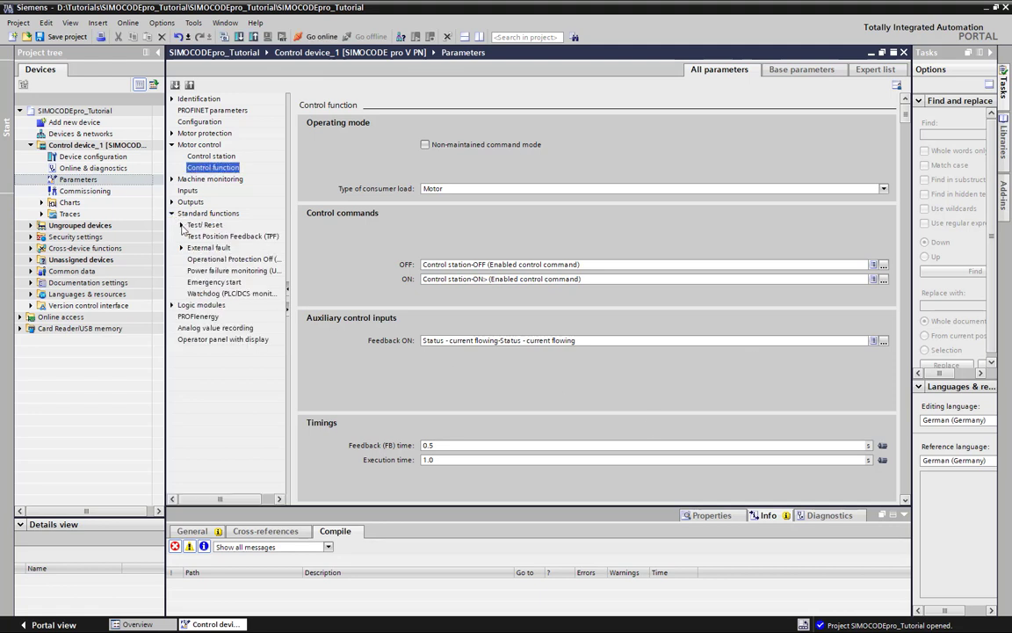
left_click(213, 237)
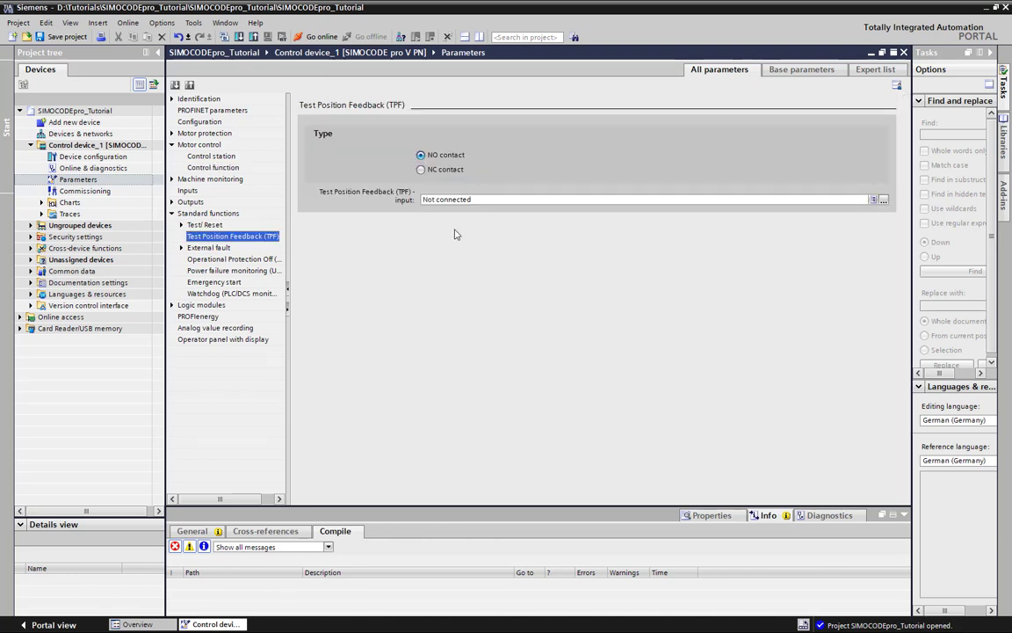
left_click(884, 200)
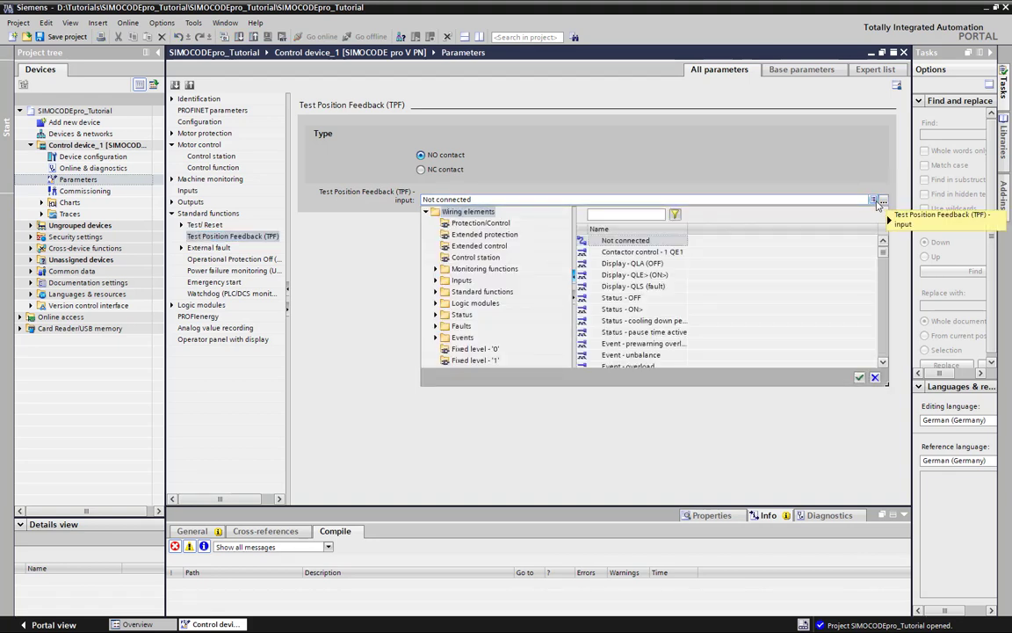
left_click(435, 281)
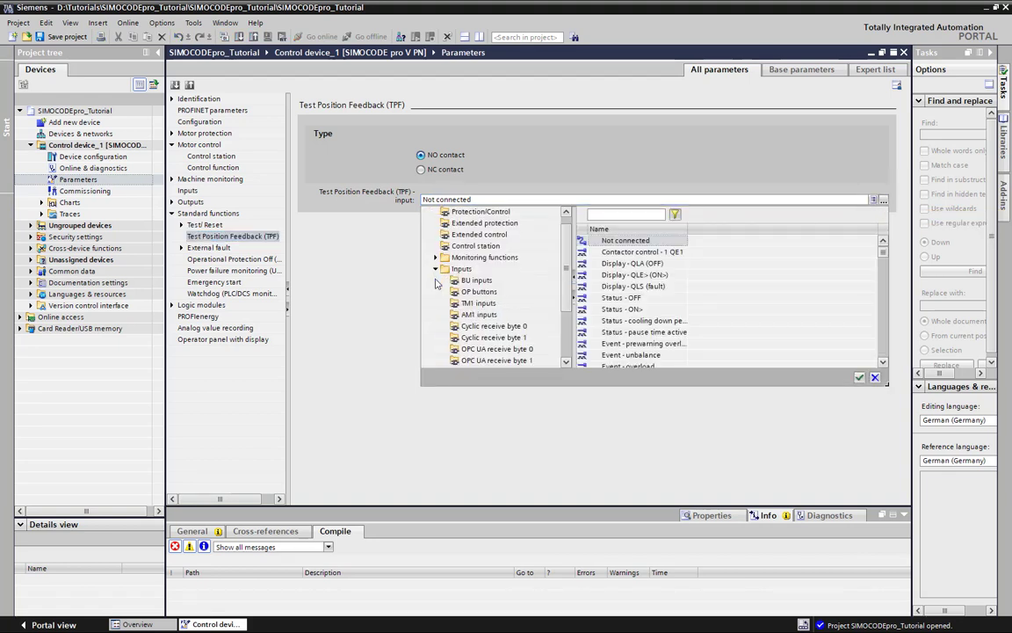
left_click(475, 279)
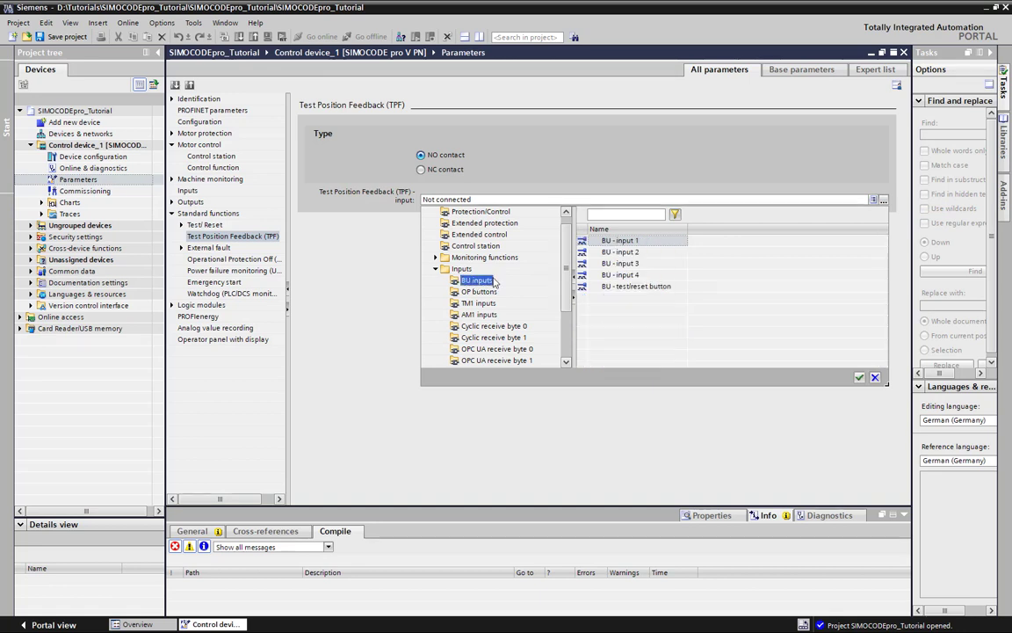
left_click(630, 275)
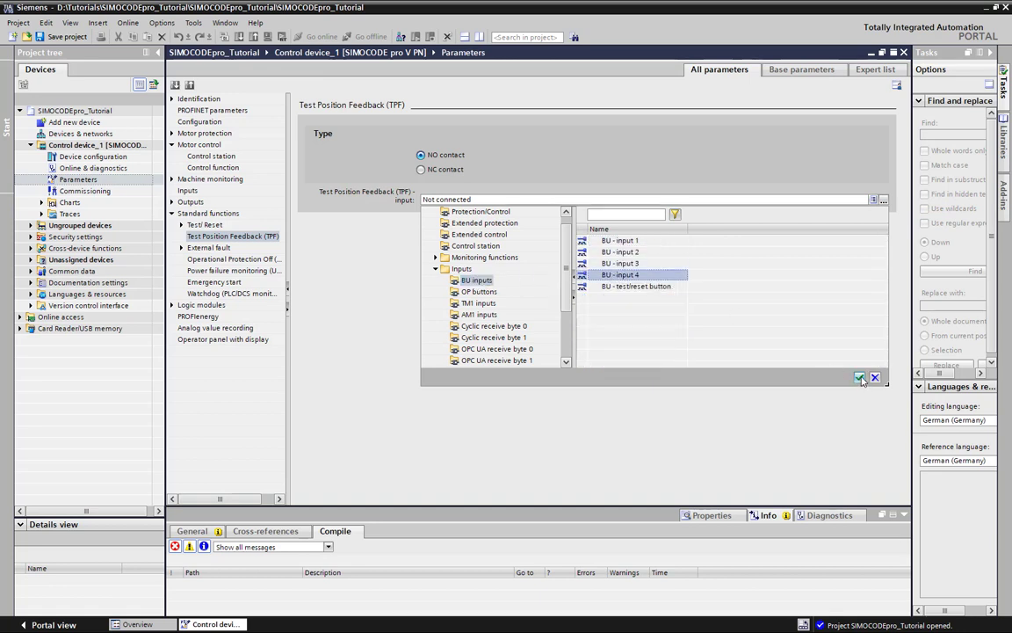
left_click(860, 378)
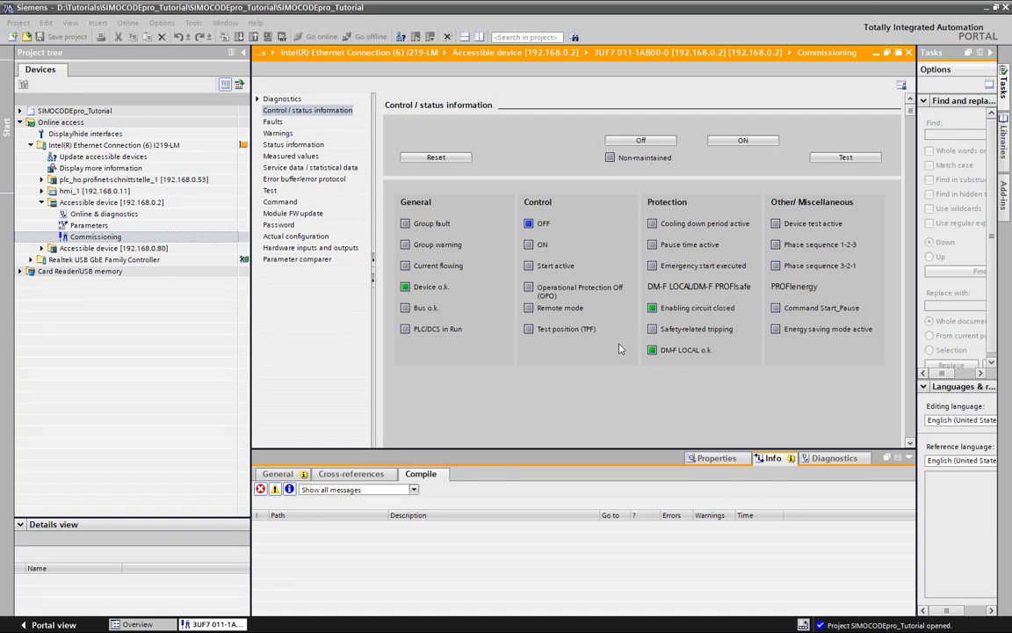
- Switch the contactor ON, check the Execution ON command fault, then reset it
left_click(749, 143)
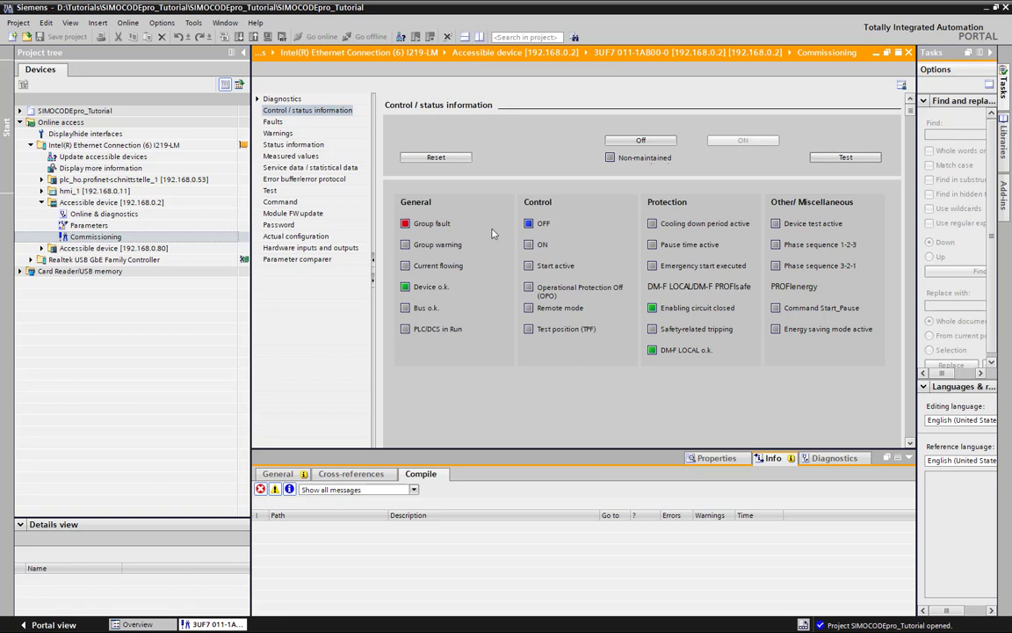
left_click(273, 122)
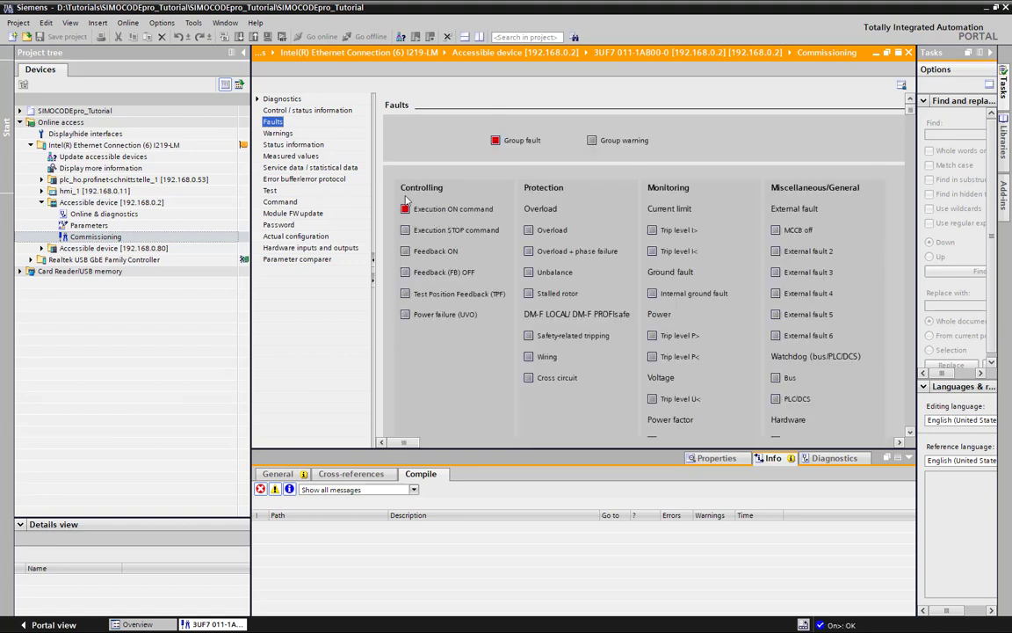
left_click(319, 112)
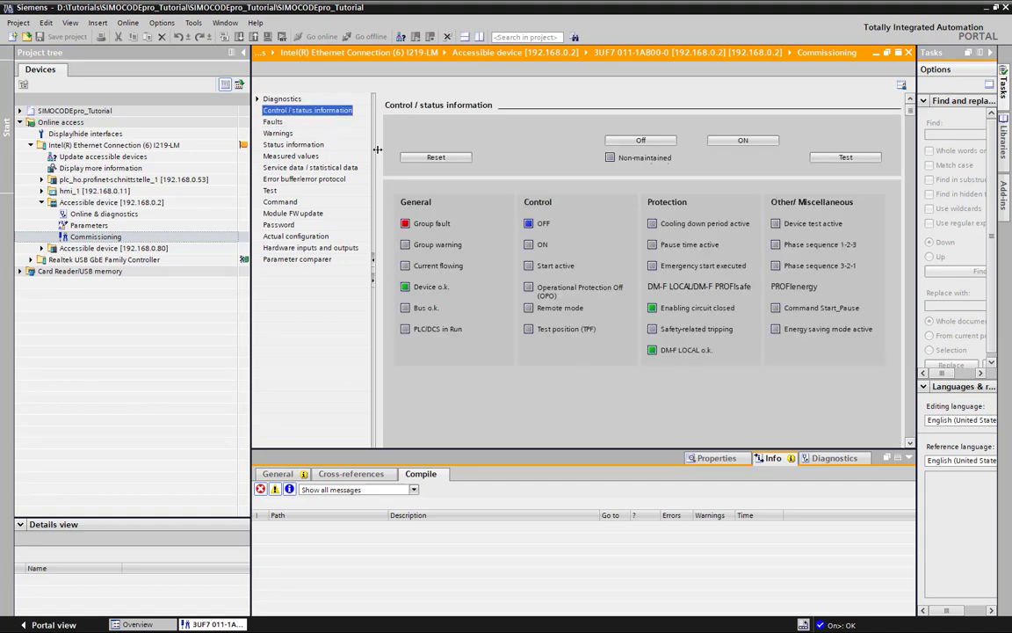
left_click(436, 158)
- Switch the contactor ON with TPF active and no fault, then OFF again
left_click(741, 143)
left_click(638, 143)
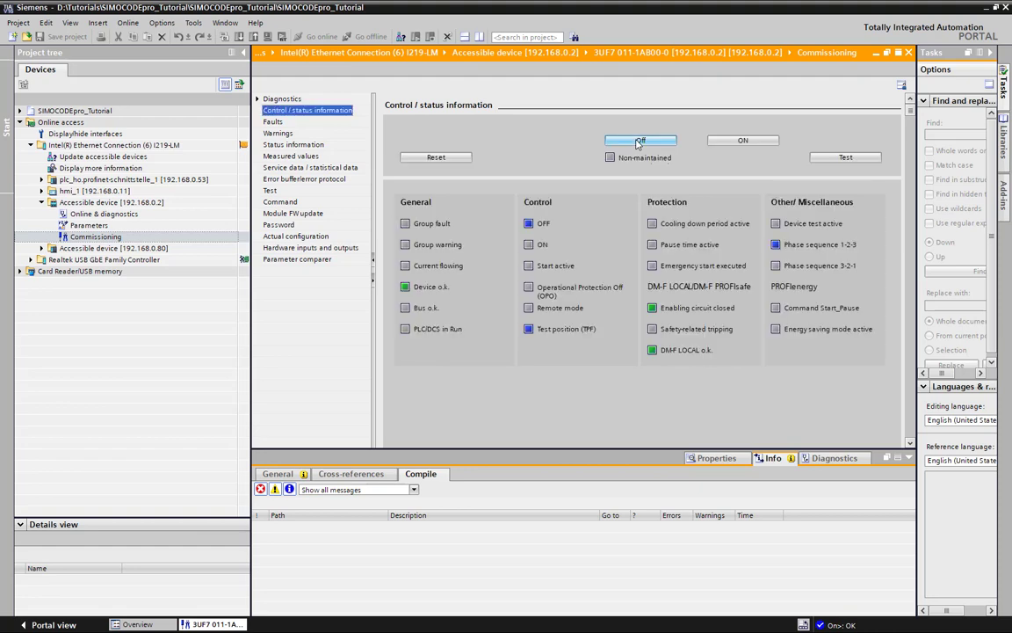